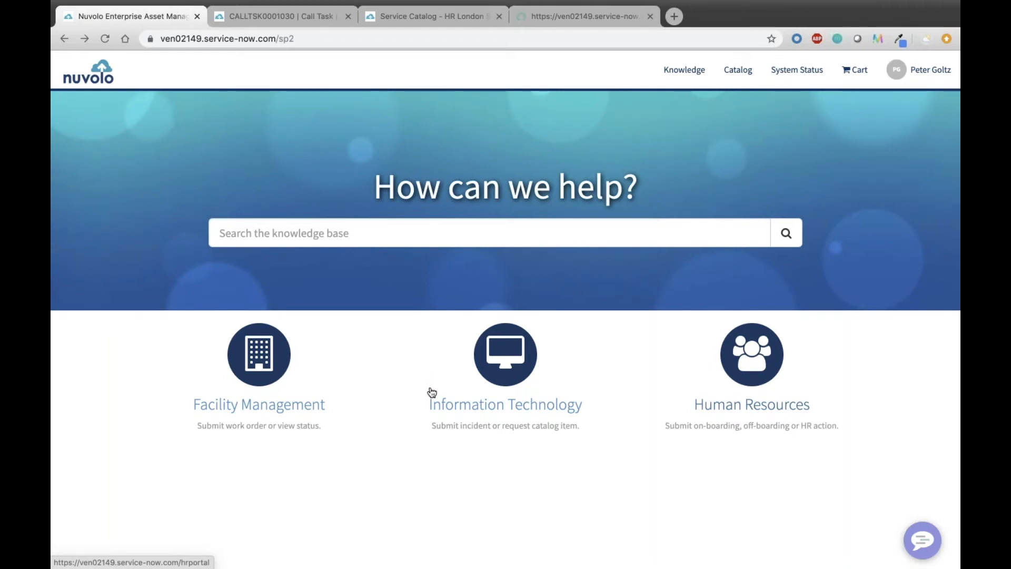
Search for reservable rooms at Site 10000 through Reserve a Space in the Facility Management catalog, and return to the catalog.
click(280, 405)
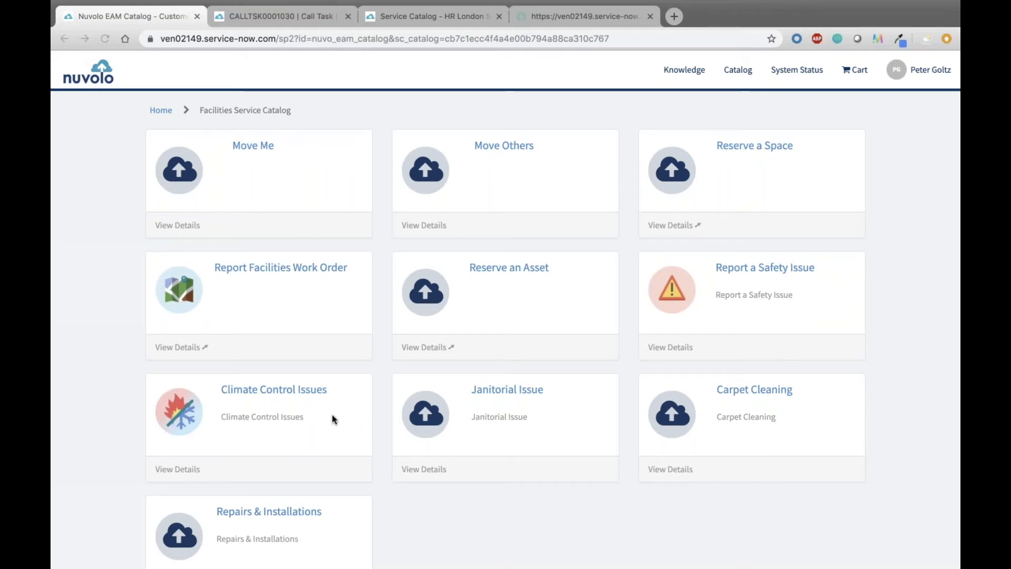
click(755, 146)
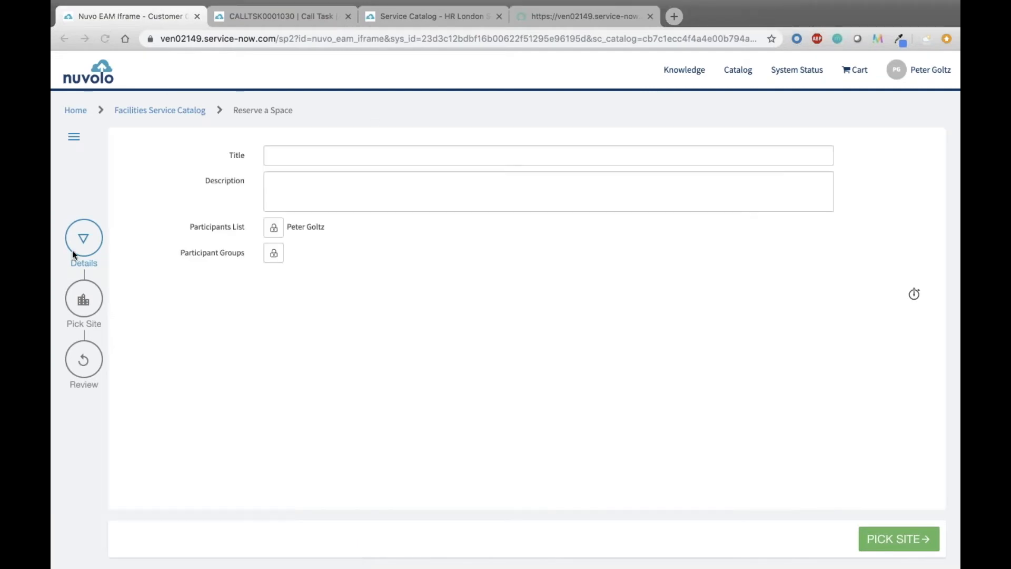
click(84, 299)
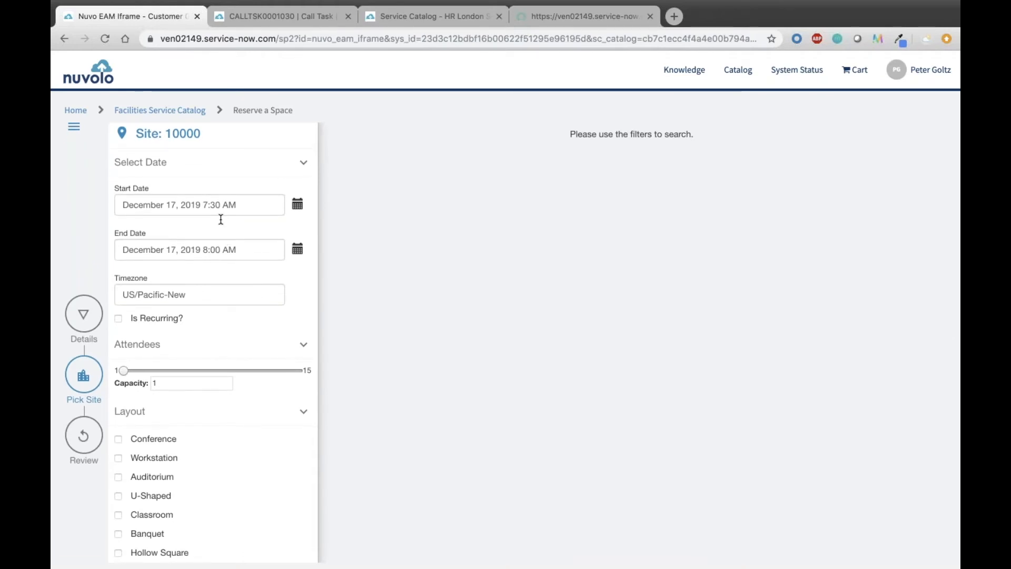
scroll(198, 219, down, 5)
click(174, 502)
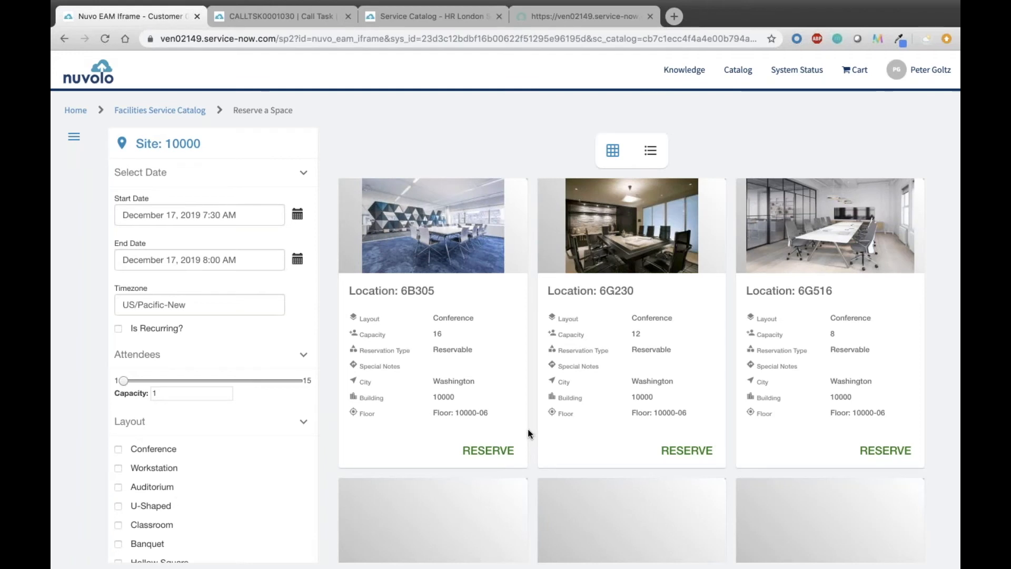
click(159, 110)
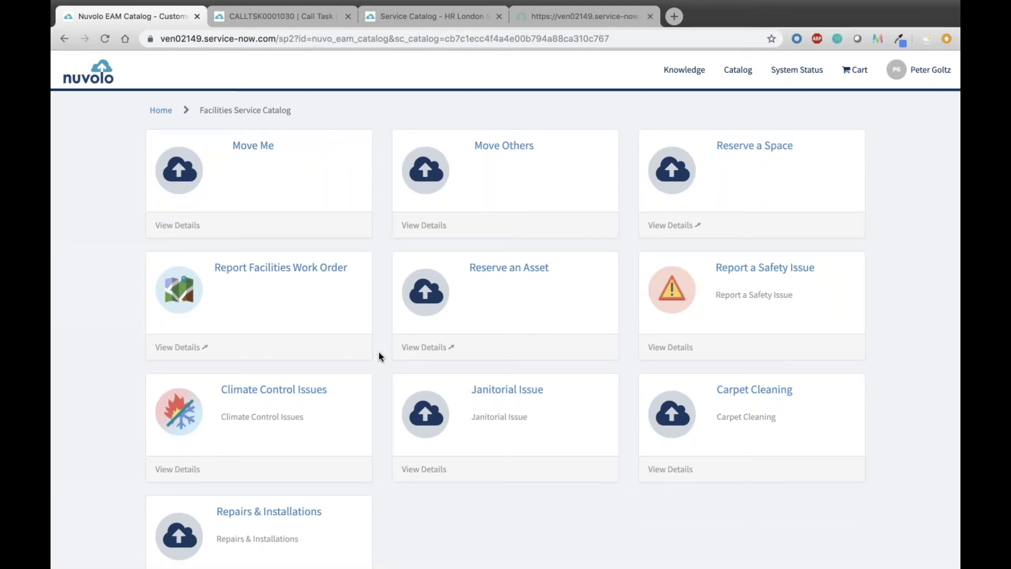
Review the clogged toilet call task, including its activities, related links and past calls.
click(277, 17)
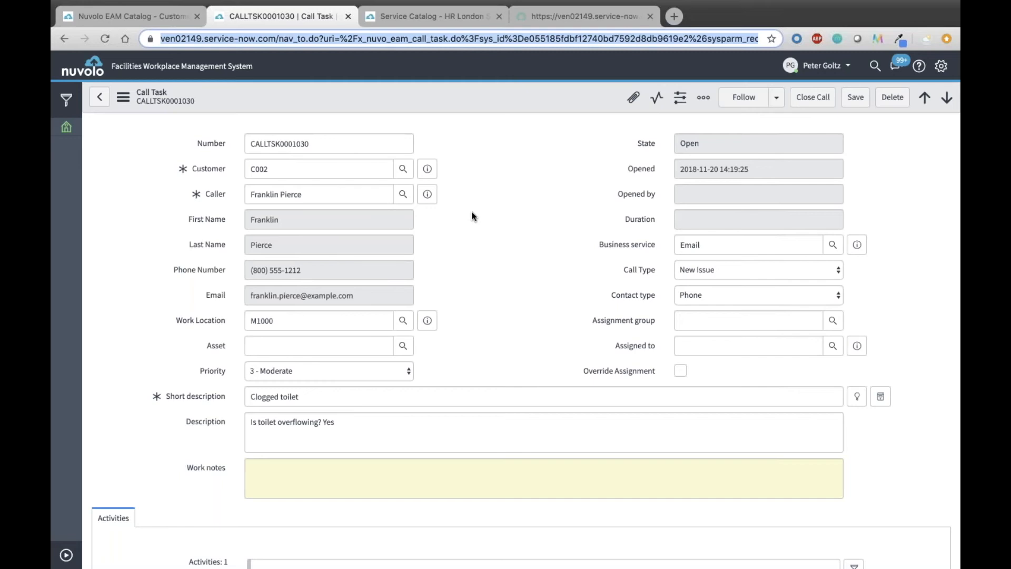
scroll(472, 215, down, 5)
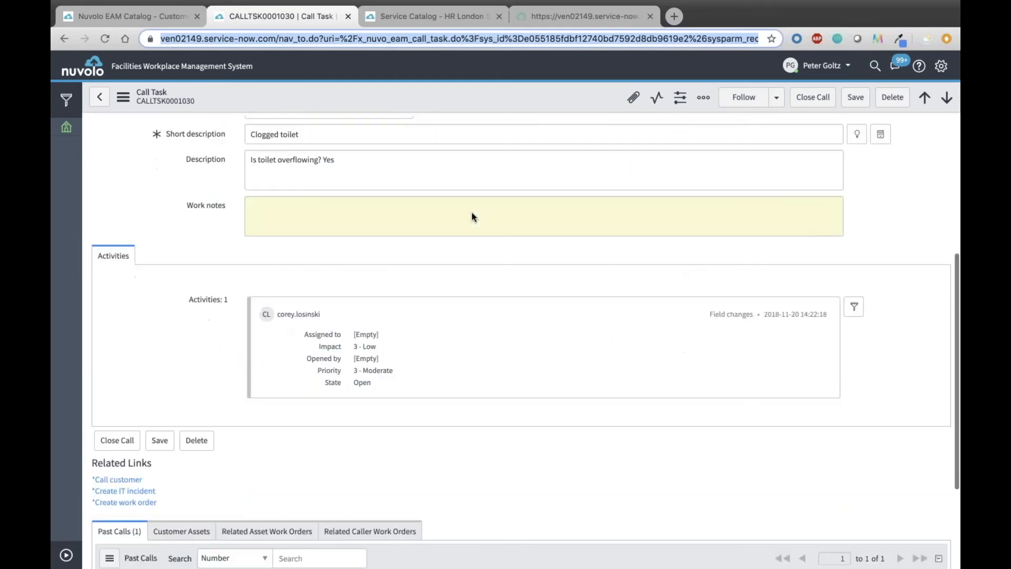
scroll(131, 355, down, 3)
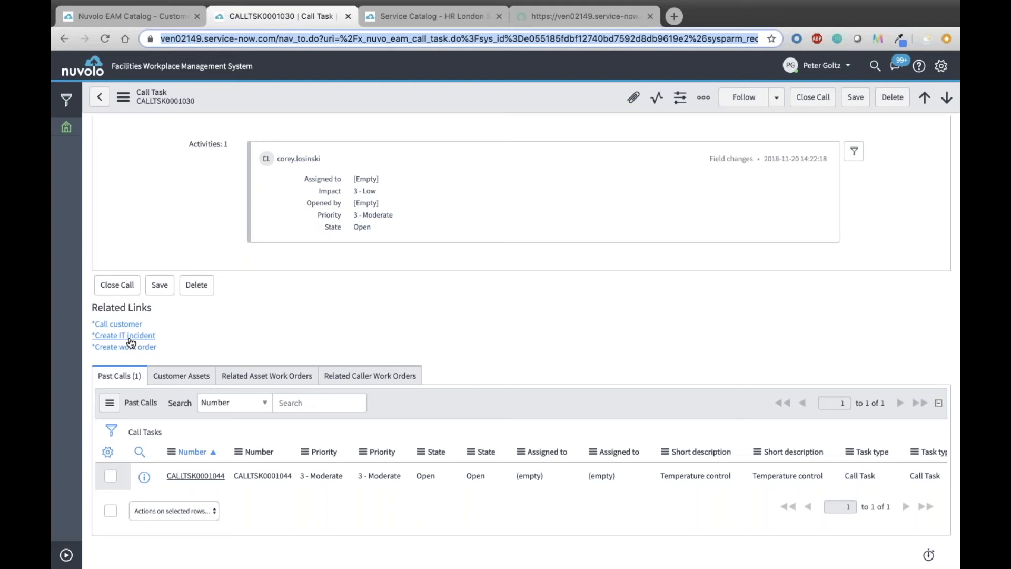
Start a chat conversation with a colleague, share the clogged toilet call task in it, and minimize the chat.
click(900, 67)
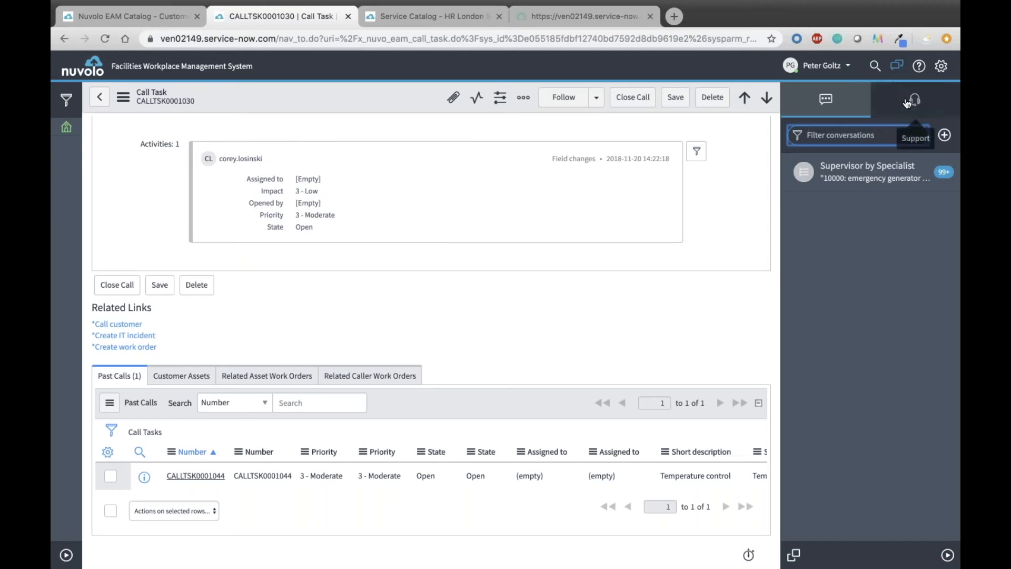
click(945, 135)
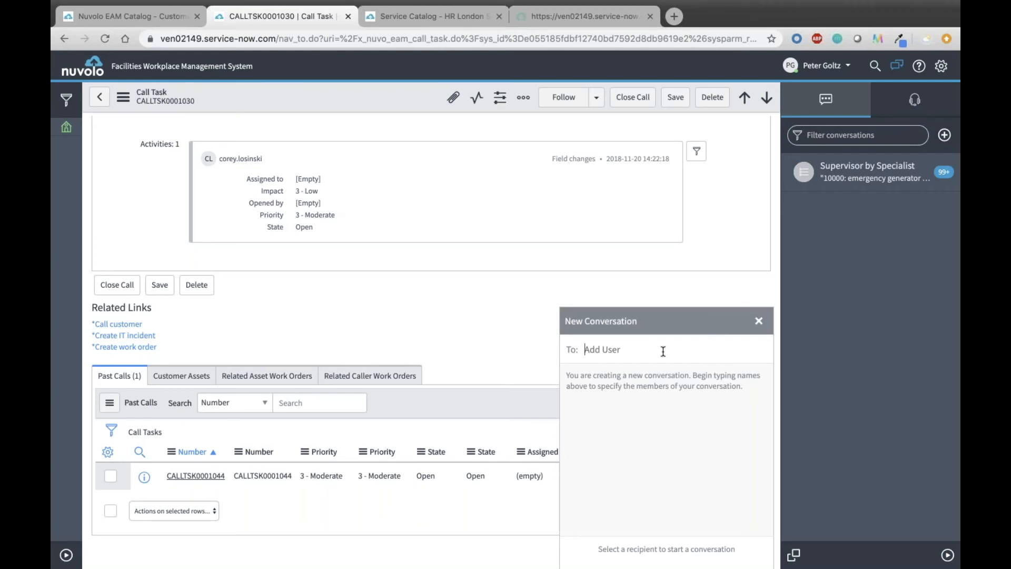
click(624, 406)
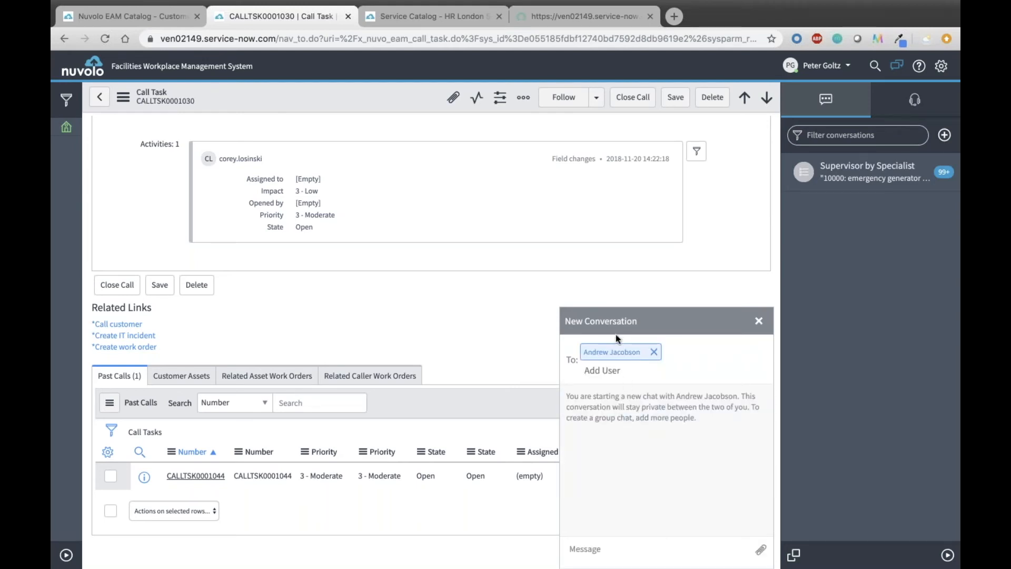
drag(166, 101, 670, 521)
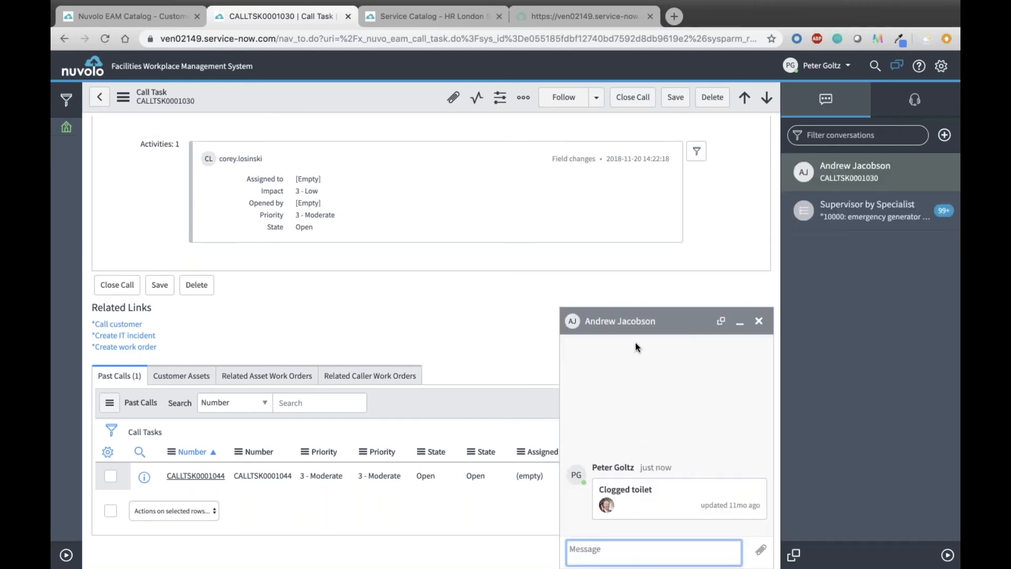
click(669, 324)
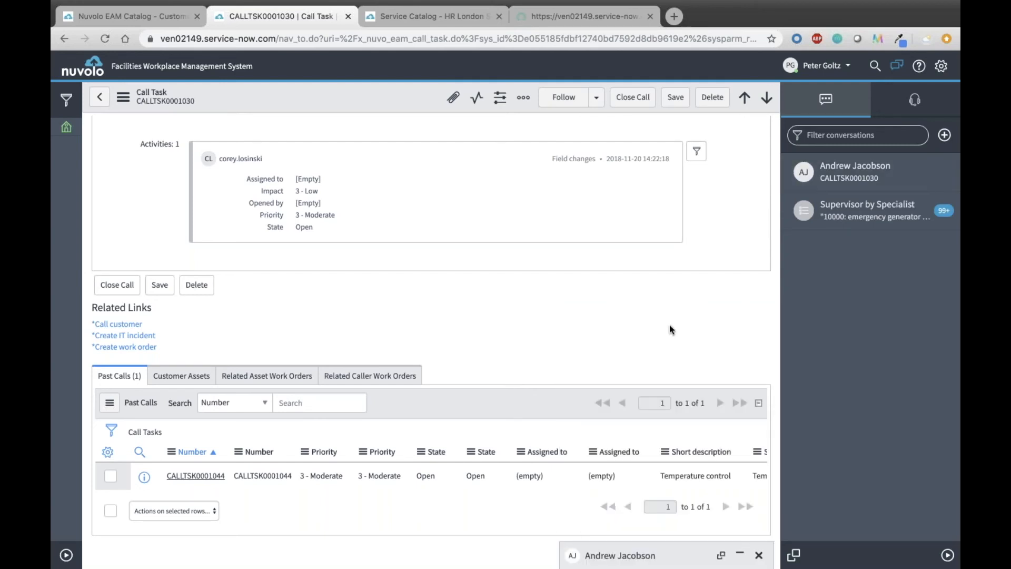
Review the prefilled Request Onboarding form for the new hire in the HR portal and submit it.
click(445, 17)
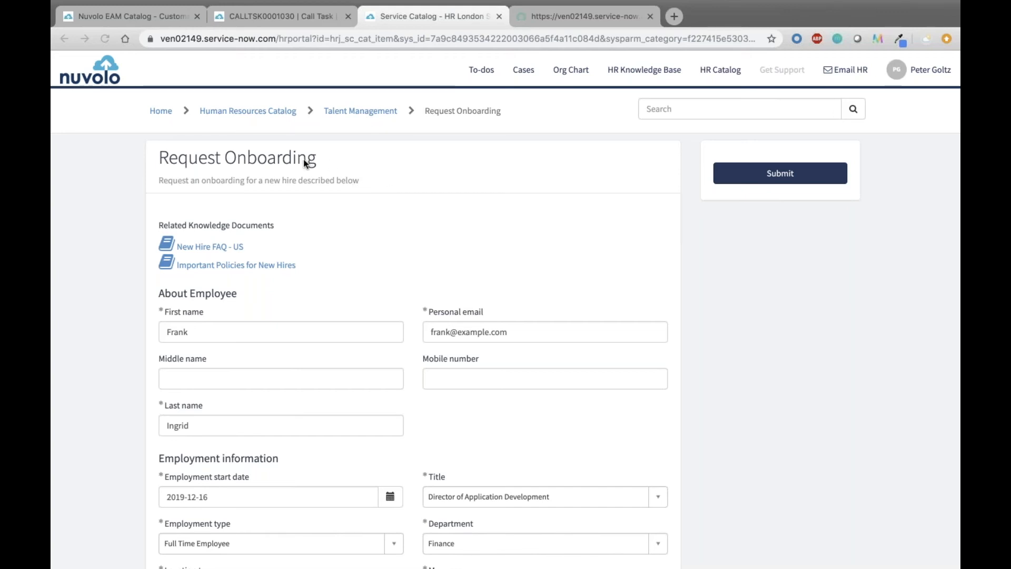
scroll(304, 159, down, 1)
scroll(303, 159, down, 1)
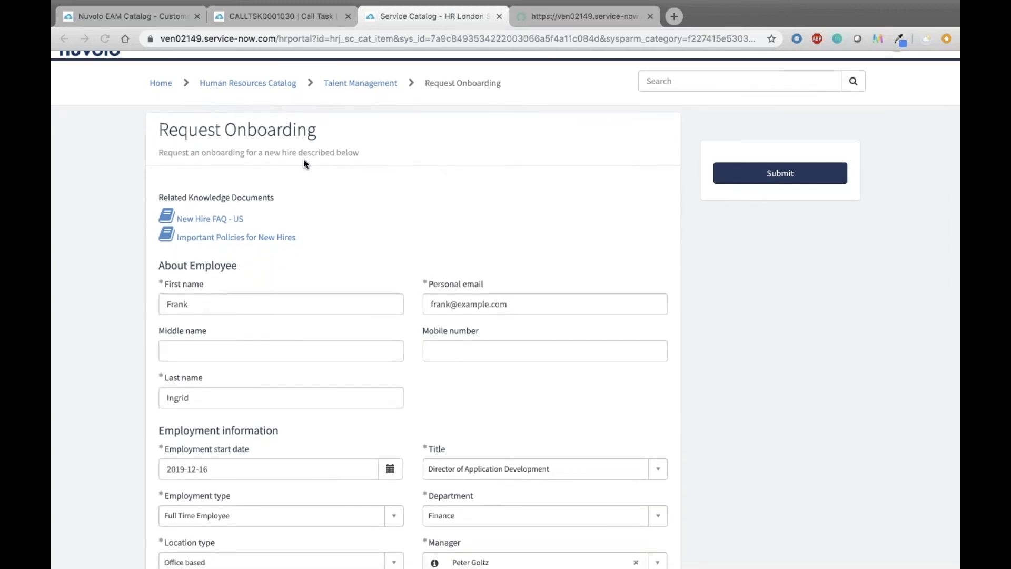
scroll(303, 160, down, 5)
scroll(304, 159, down, 4)
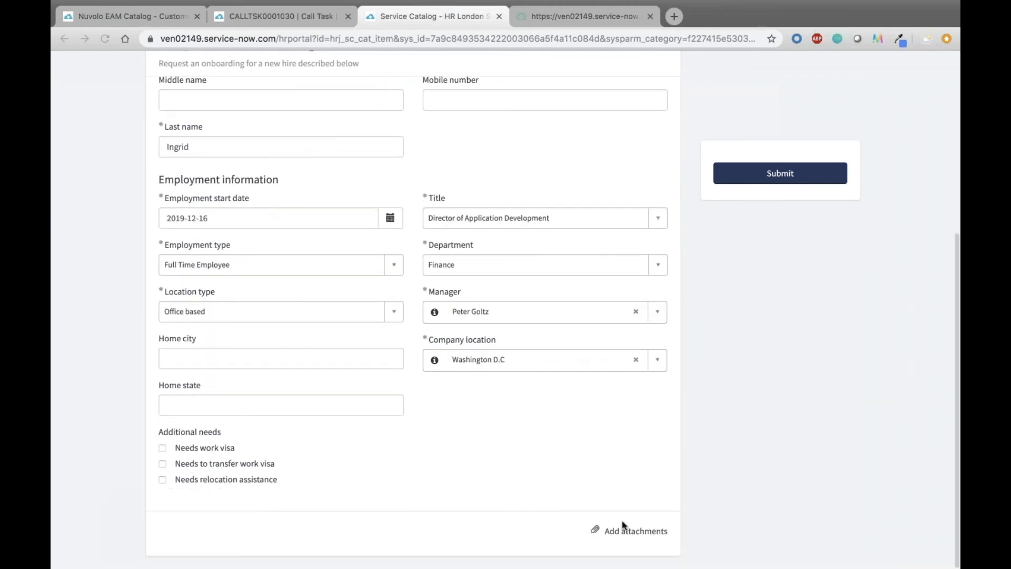
scroll(656, 476, up, 10)
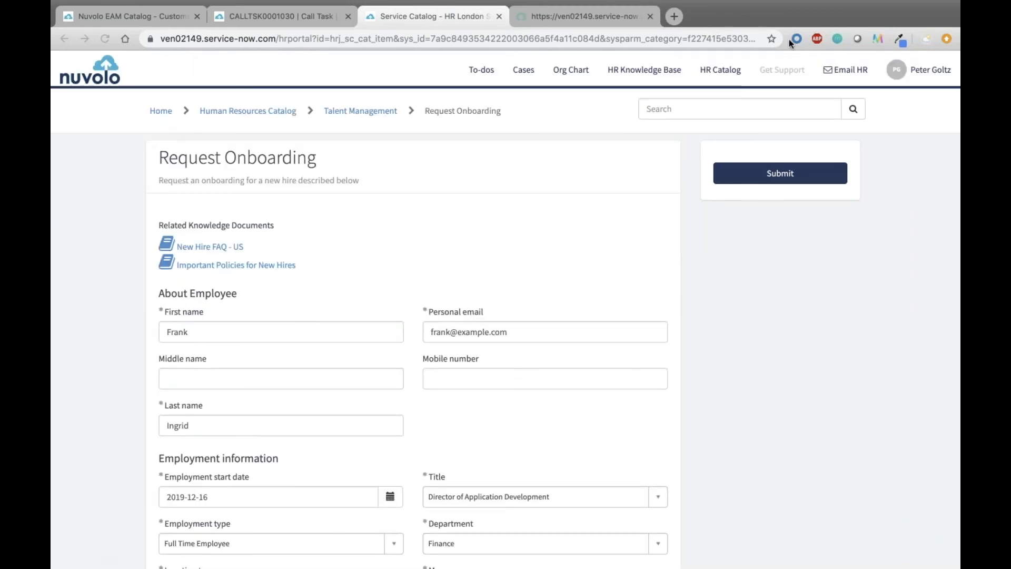
click(748, 167)
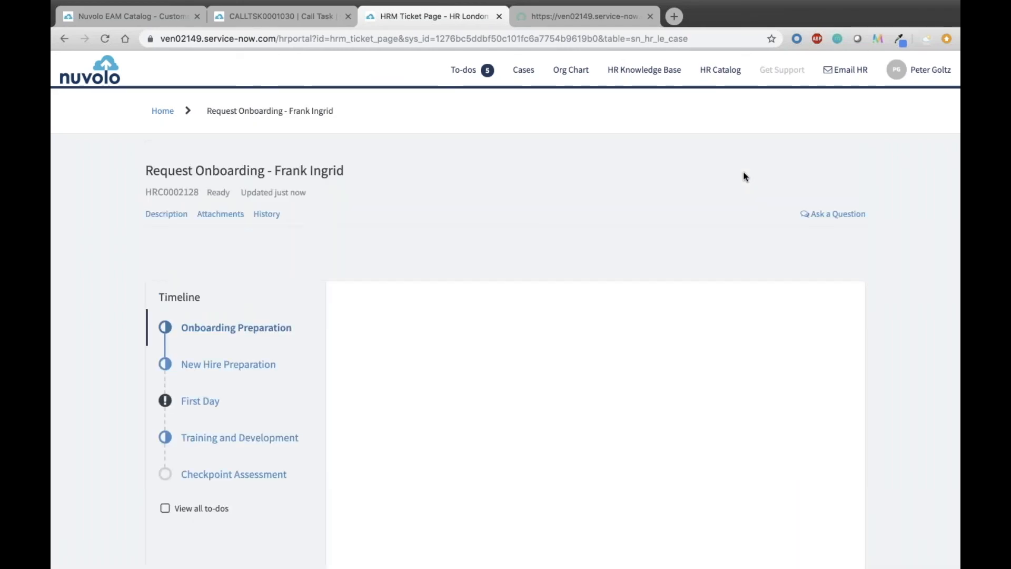
Open the Select a workspace to-do under Onboarding Preparation and bring up its workspace assignment form.
scroll(517, 241, down, 1)
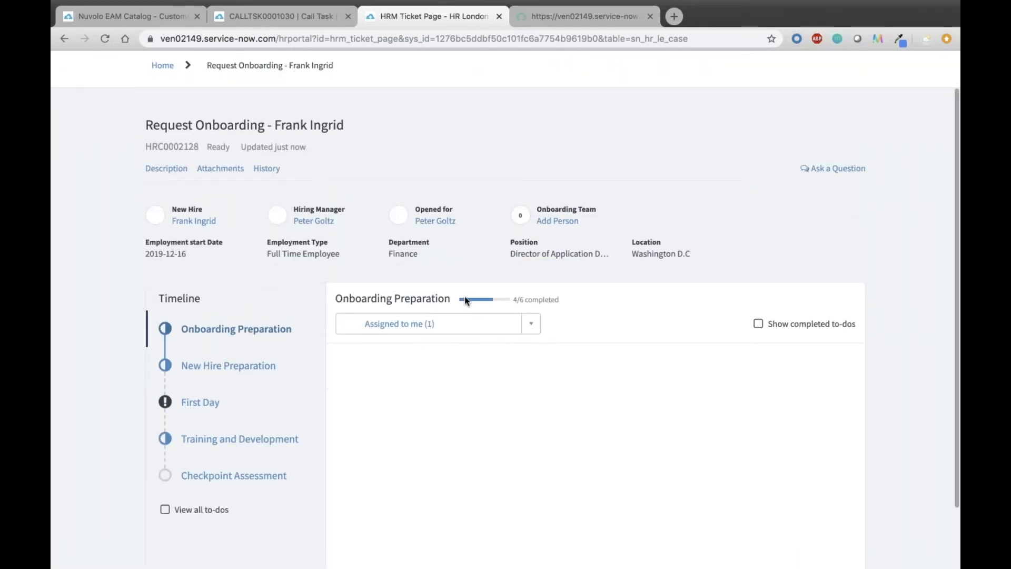
scroll(406, 298, down, 1)
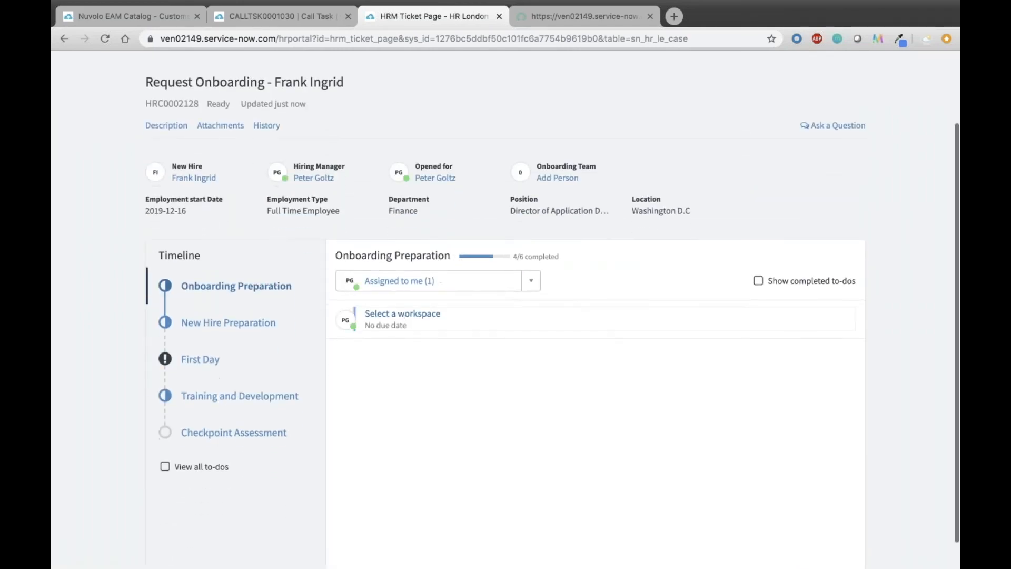
click(402, 314)
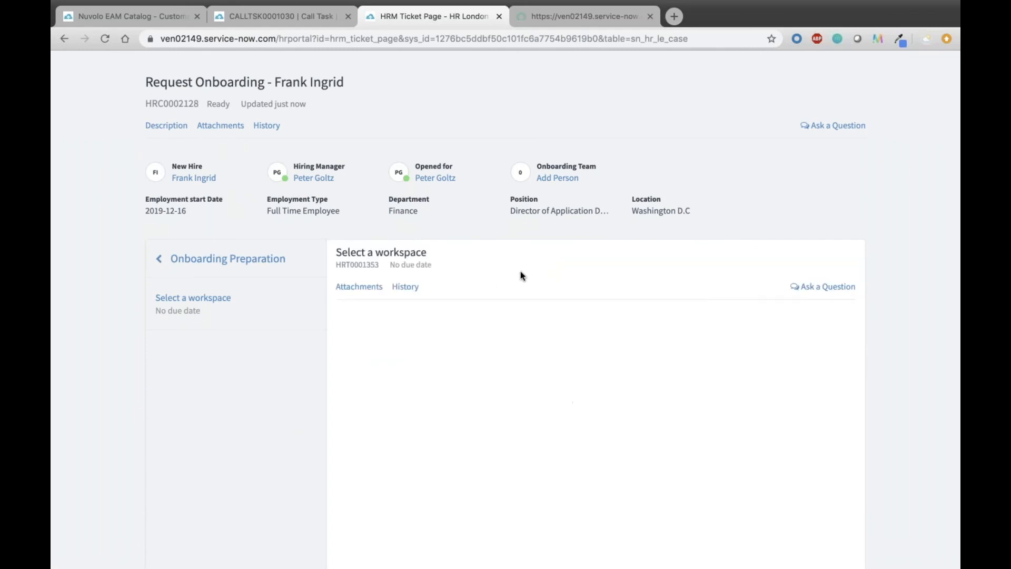
scroll(520, 271, down, 1)
scroll(593, 345, down, 5)
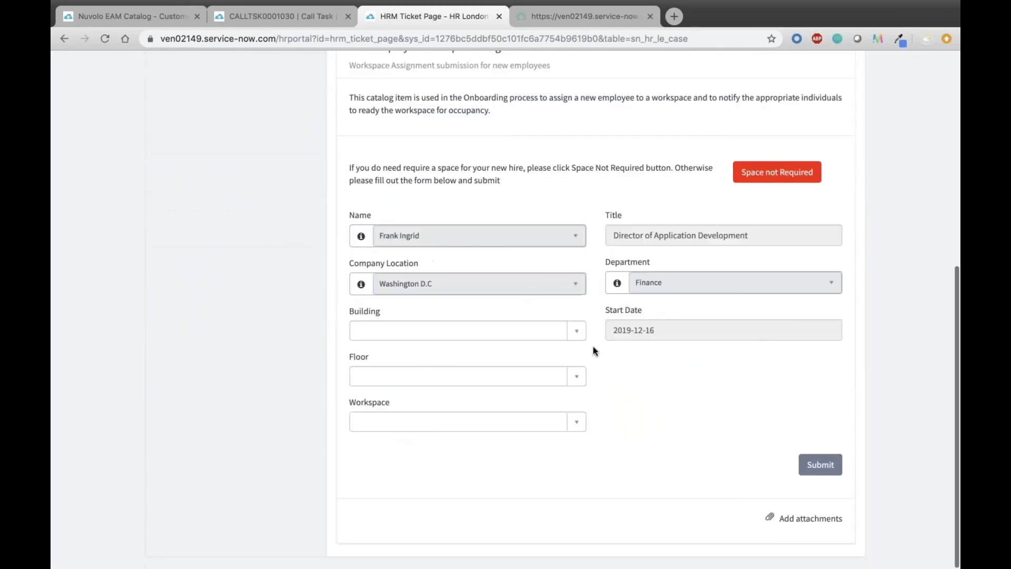
Set the new hire's building to Site: 10000 and the floor to Floor: 10000-06.
click(577, 330)
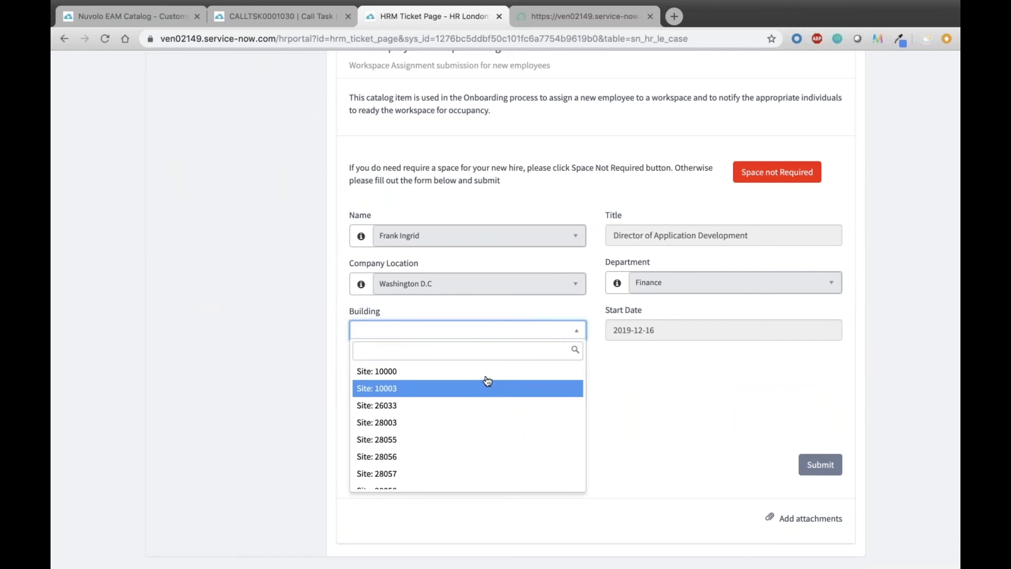
click(489, 369)
click(492, 383)
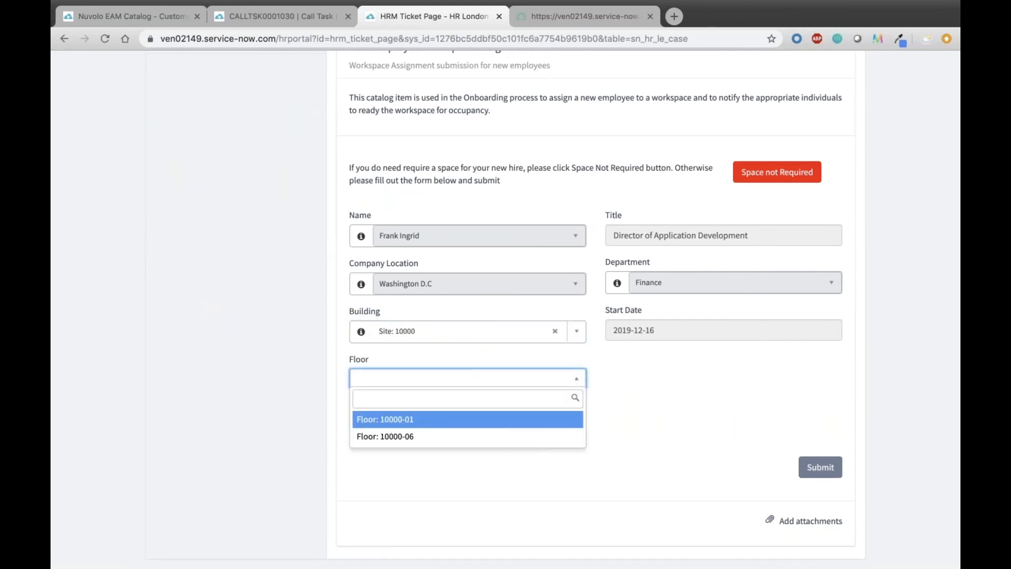
click(453, 437)
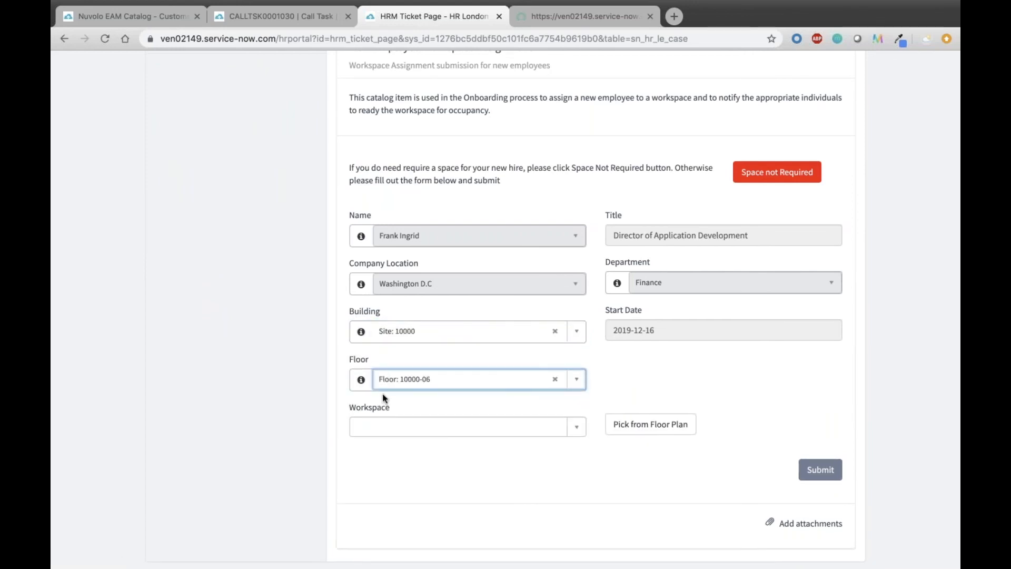
Pick the vacant workspace 6W406 beside the occupied desks from the floor plan and submit the workspace assignment.
click(653, 430)
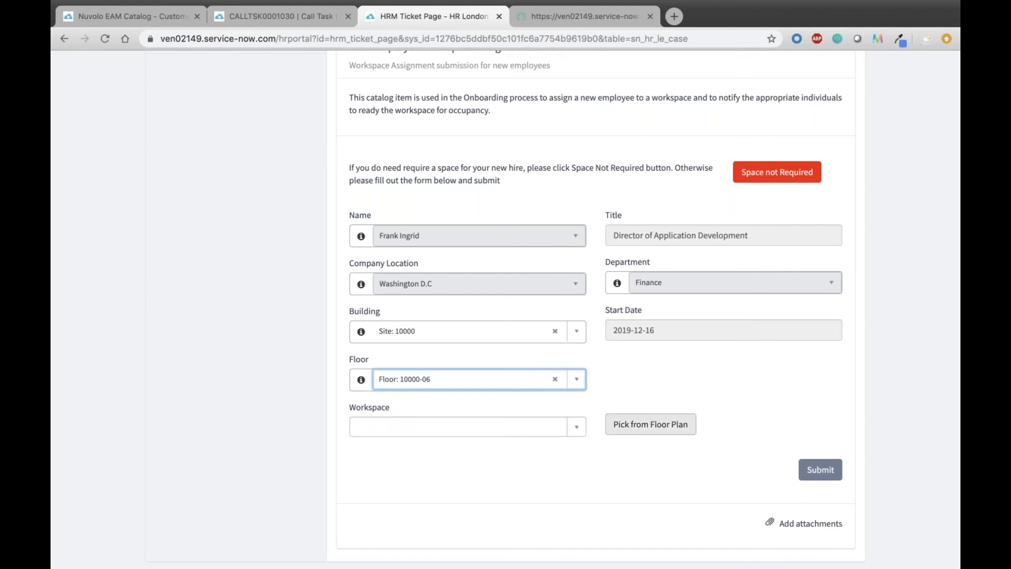
click(652, 426)
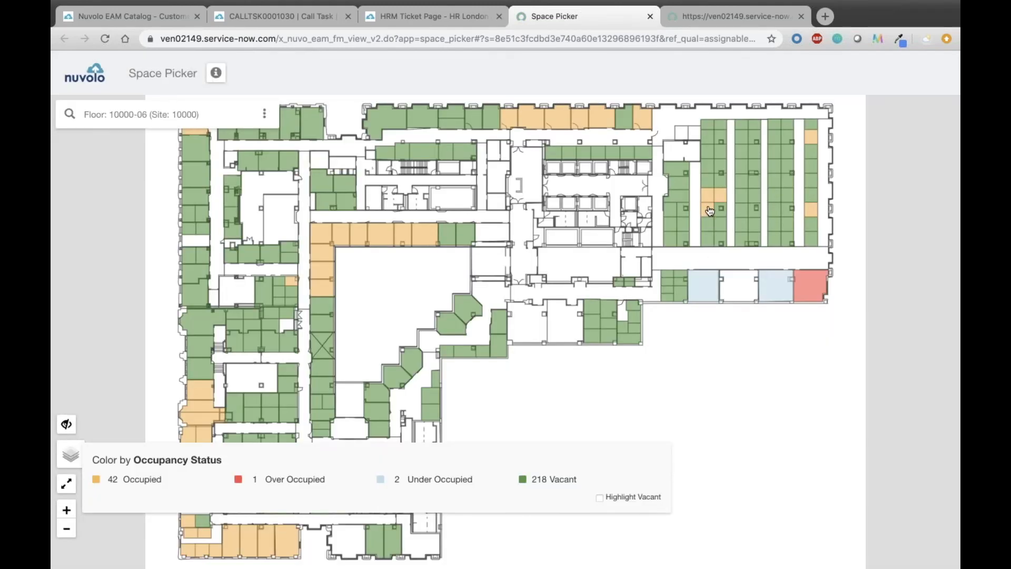
scroll(709, 210, up, 5)
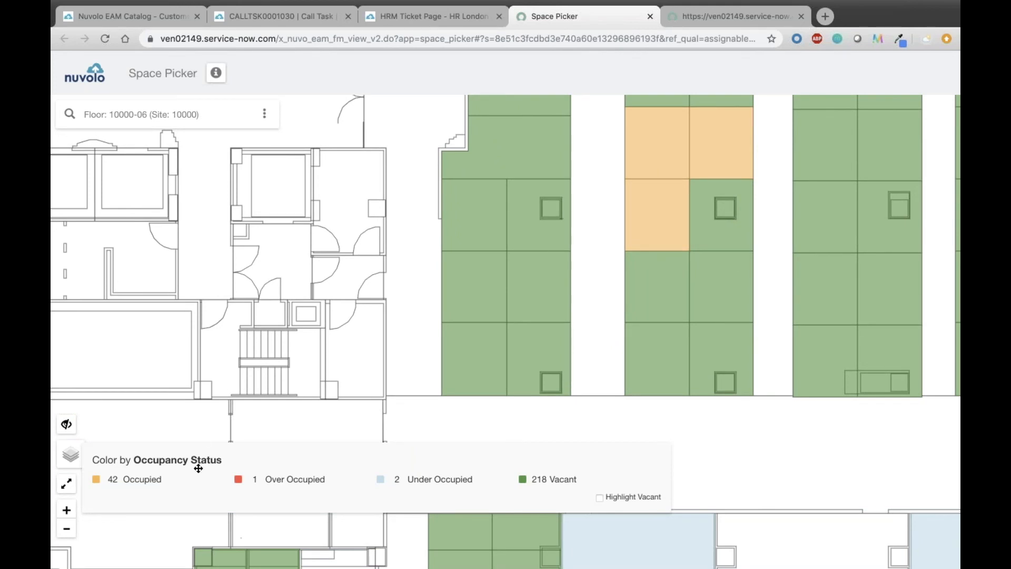
click(731, 220)
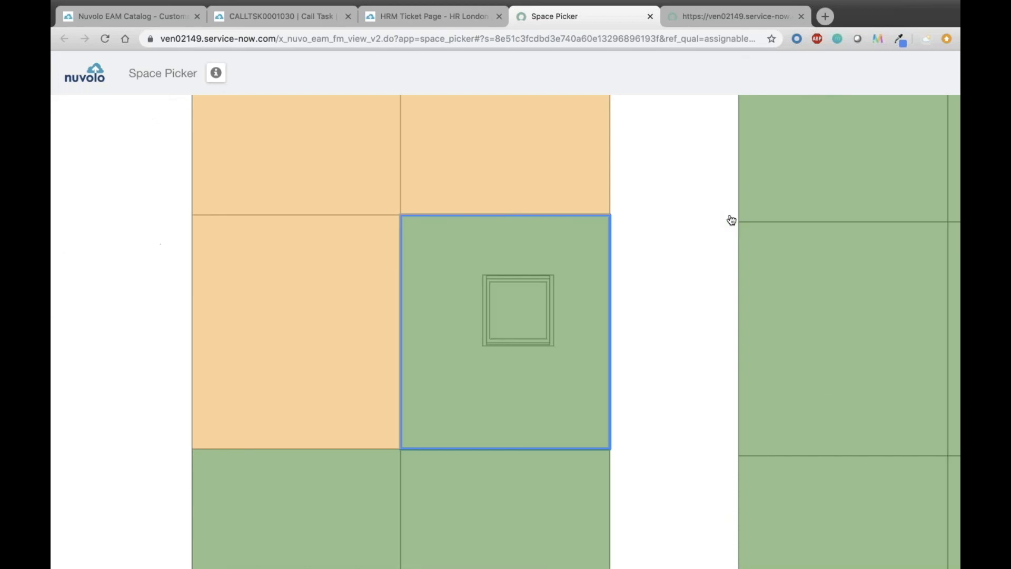
click(554, 285)
scroll(654, 362, down, 1)
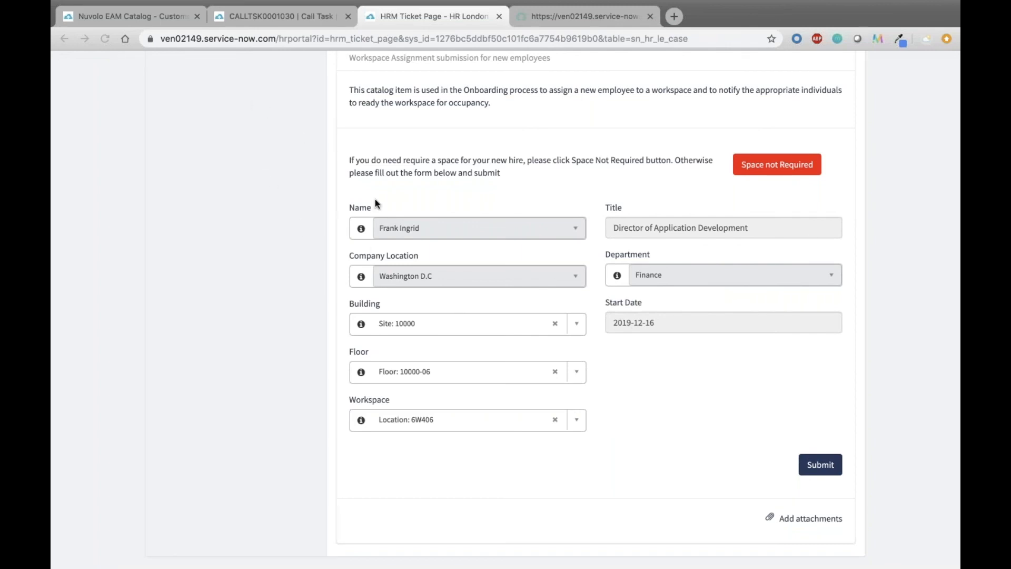
click(829, 468)
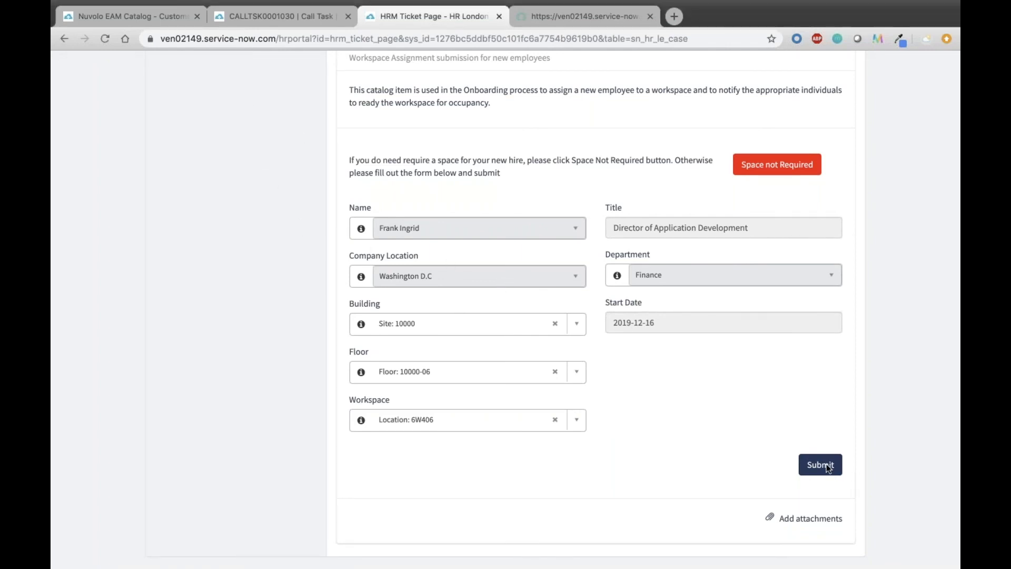
click(824, 466)
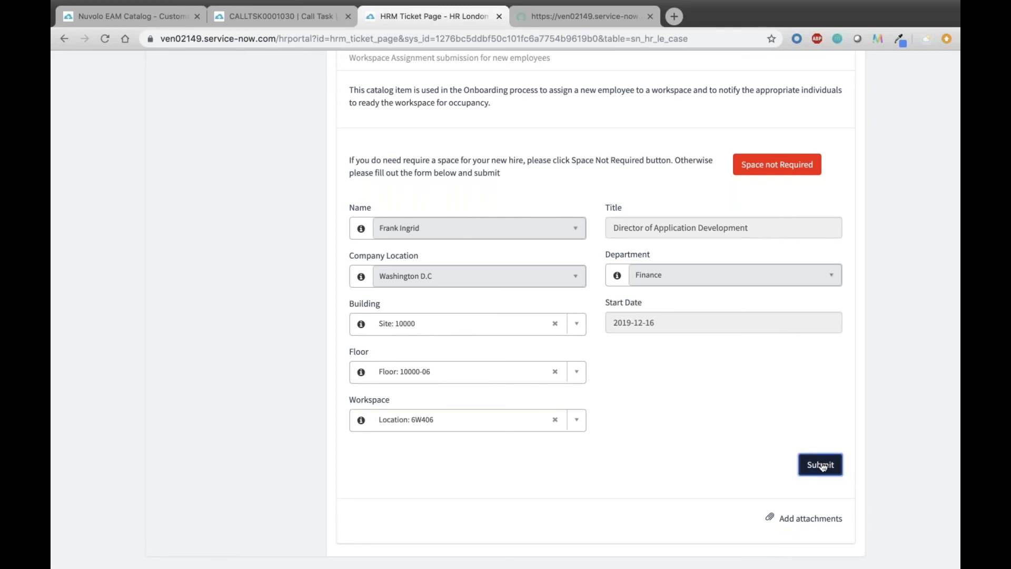